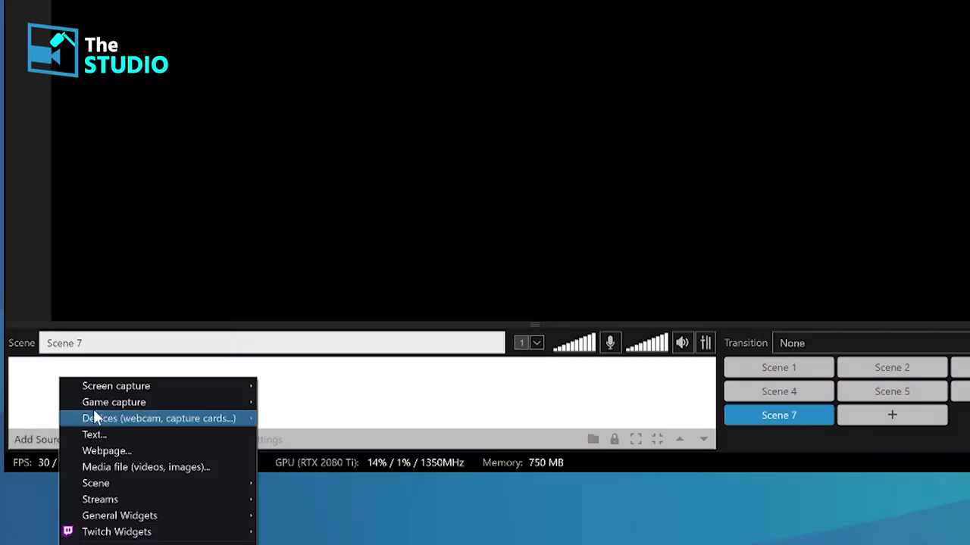
Start capturing a chosen region of the screen.
{"action": "mouse_move", "coordinate": [225, 385]}
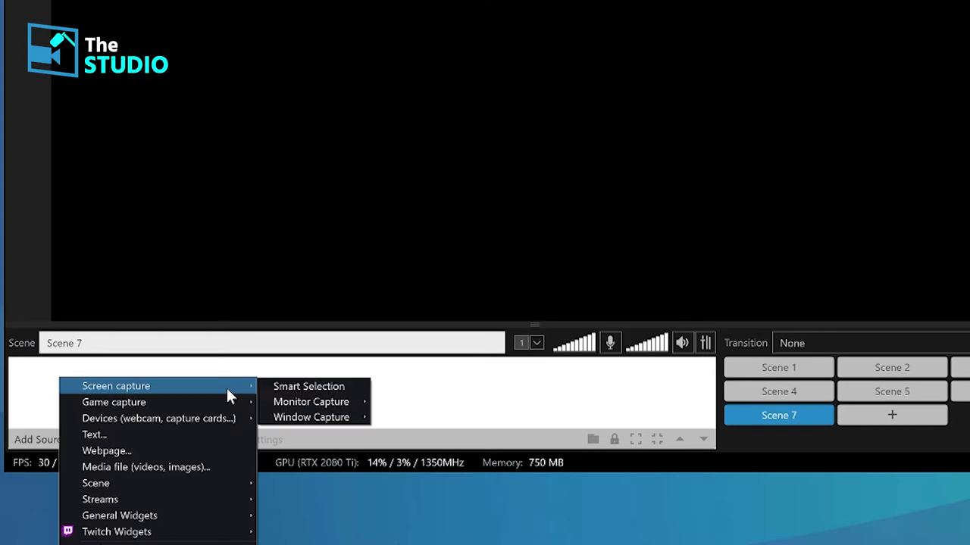
{"action": "left_click", "coordinate": [296, 385]}
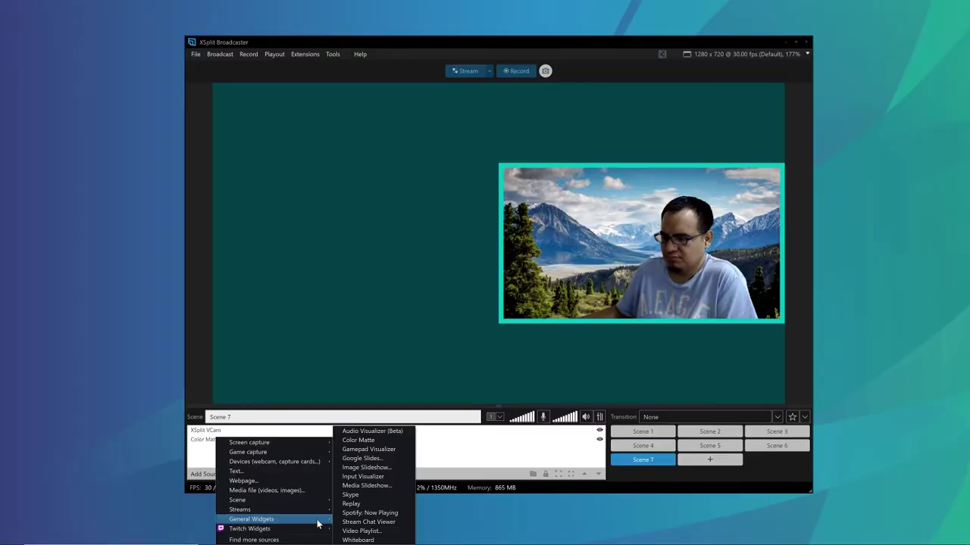
Add the remote caller's Skype NDI video feed to Scene 7 and close its properties.
{"action": "left_click", "coordinate": [368, 495]}
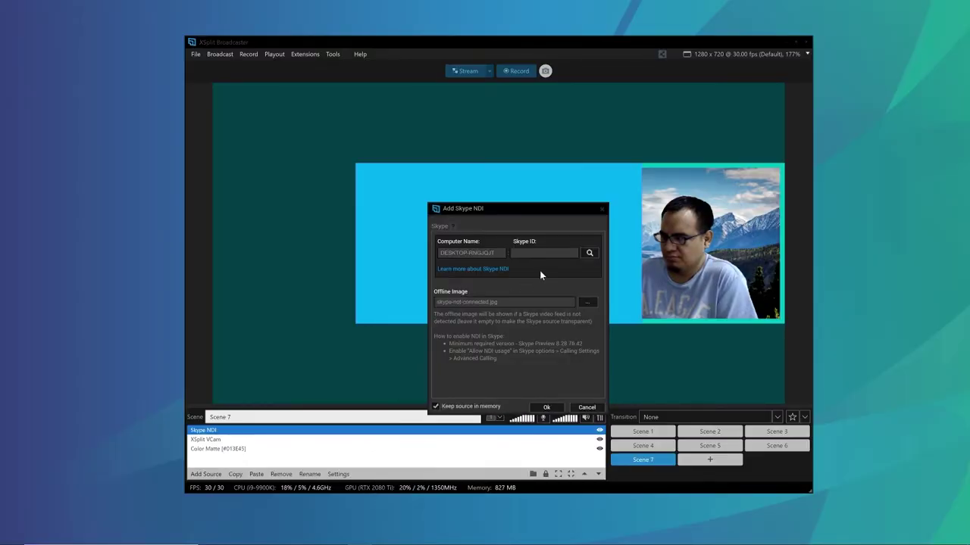
{"action": "left_click", "coordinate": [542, 408]}
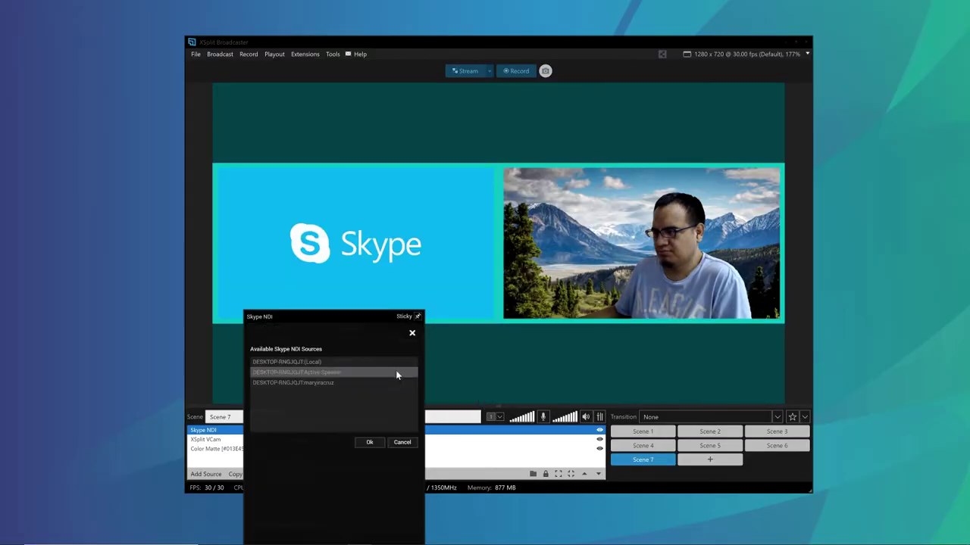
{"action": "left_click", "coordinate": [317, 383]}
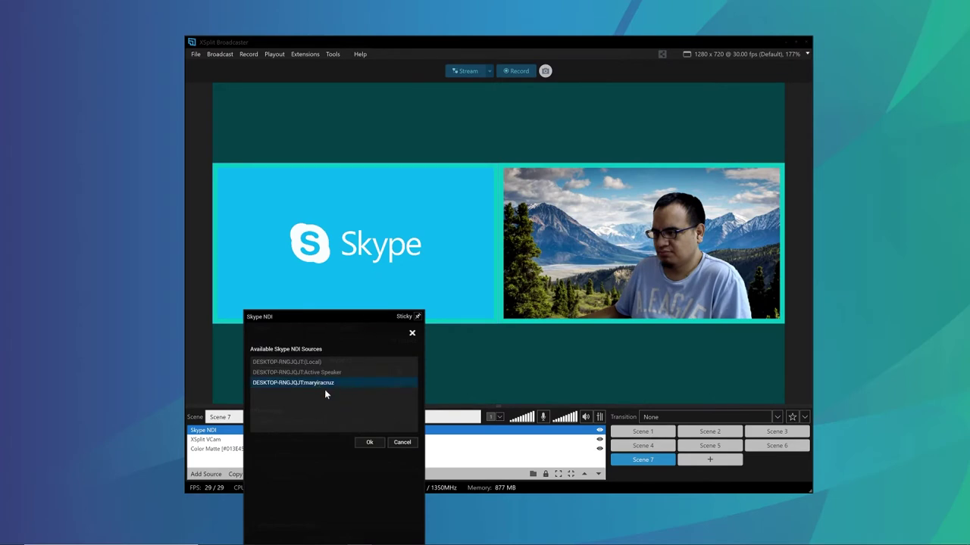
{"action": "left_click", "coordinate": [367, 442]}
{"action": "left_click", "coordinate": [199, 369]}
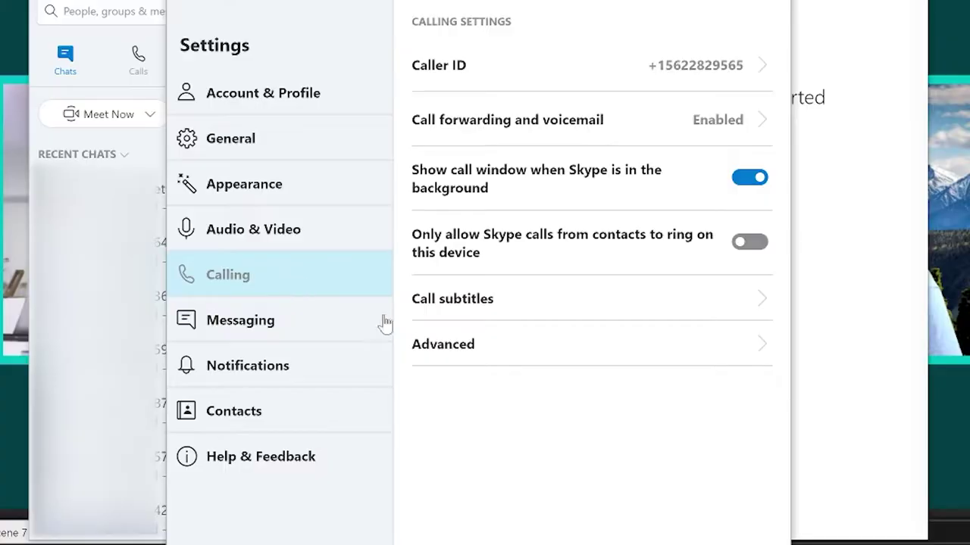
Open Skype's Advanced Calling settings from the Calling page.
{"action": "left_click", "coordinate": [467, 342]}
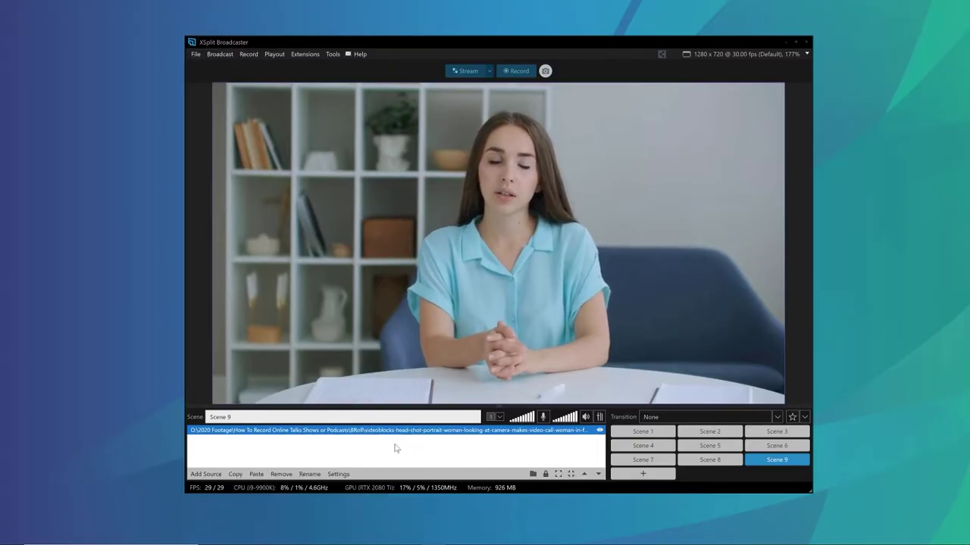
Turn the colour matte blue and shrink the 'My Name Here' text onto the bar.
{"action": "right_click", "coordinate": [559, 219]}
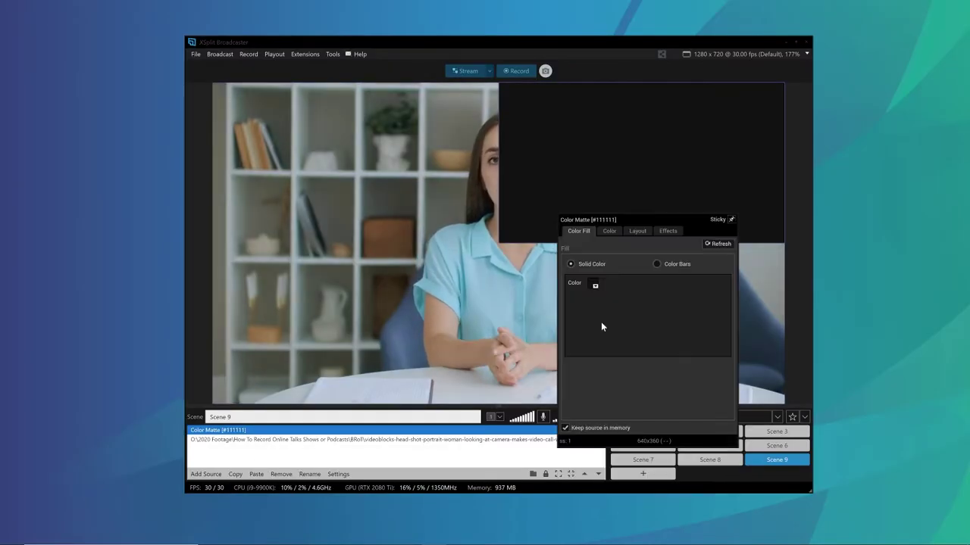
{"action": "left_click", "coordinate": [594, 284]}
{"action": "left_click", "coordinate": [612, 306]}
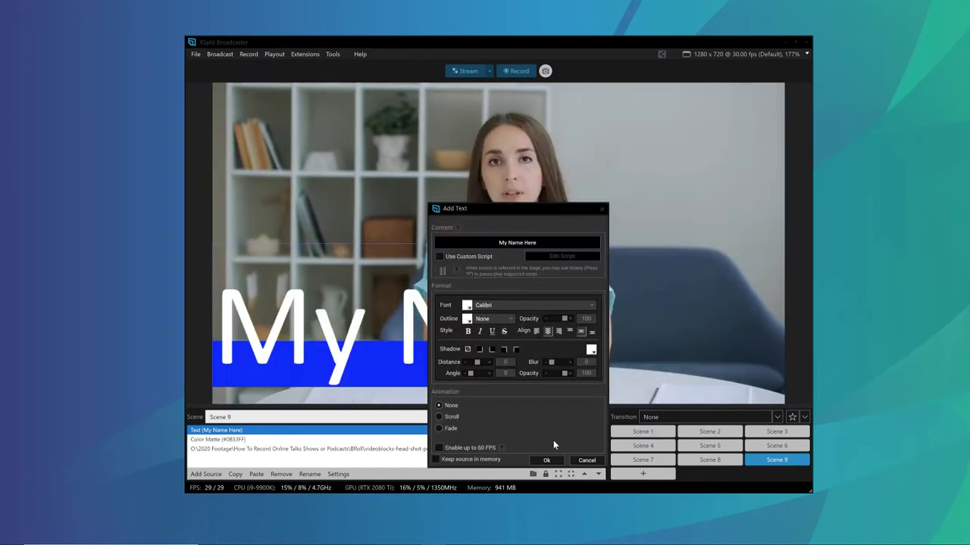
{"action": "left_click", "coordinate": [546, 460]}
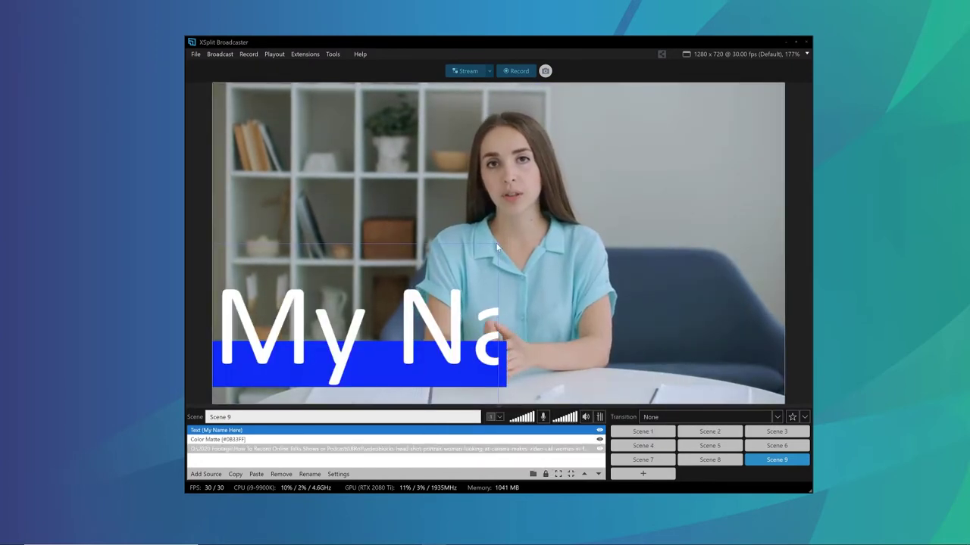
{"action": "left_click_drag", "start_coordinate": [496, 246], "coordinate": [426, 369]}
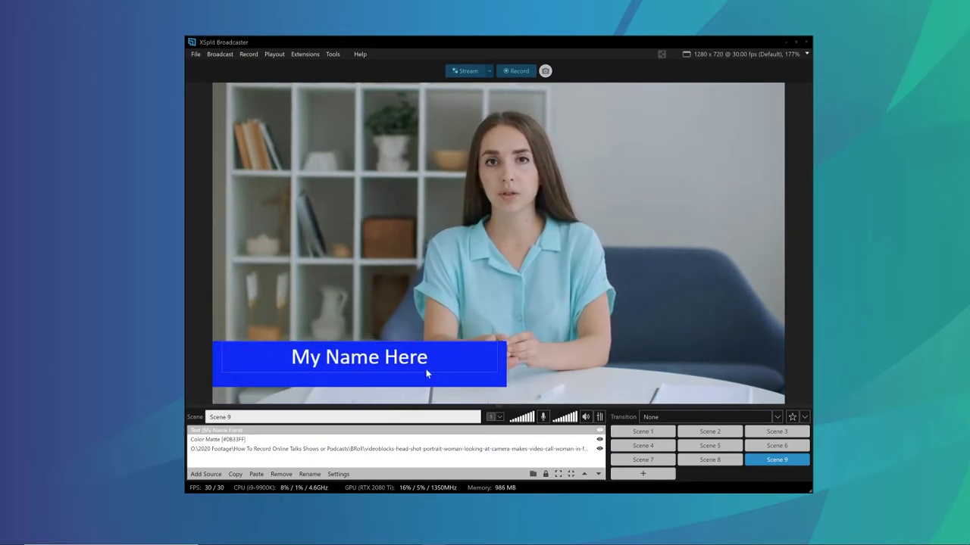
{"action": "left_click", "coordinate": [206, 474]}
{"action": "left_click", "coordinate": [247, 471]}
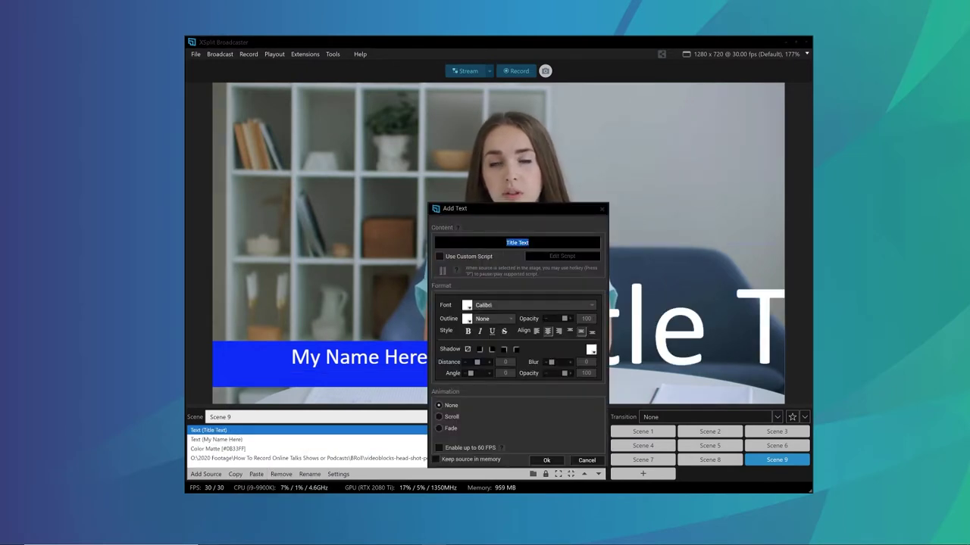
{"action": "type", "text": "@"}
{"action": "type", "text": "So"}
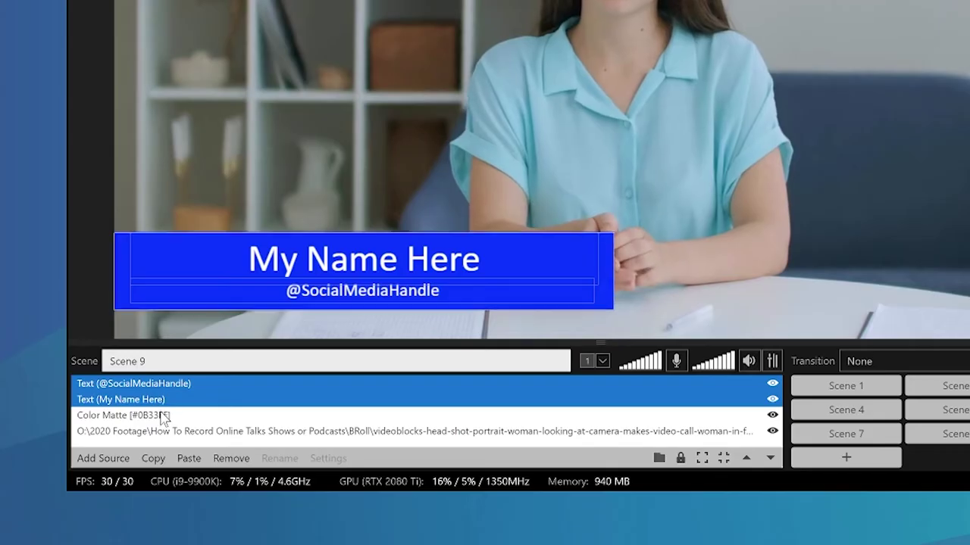
{"action": "left_click", "coordinate": [134, 415], "text": "shift"}
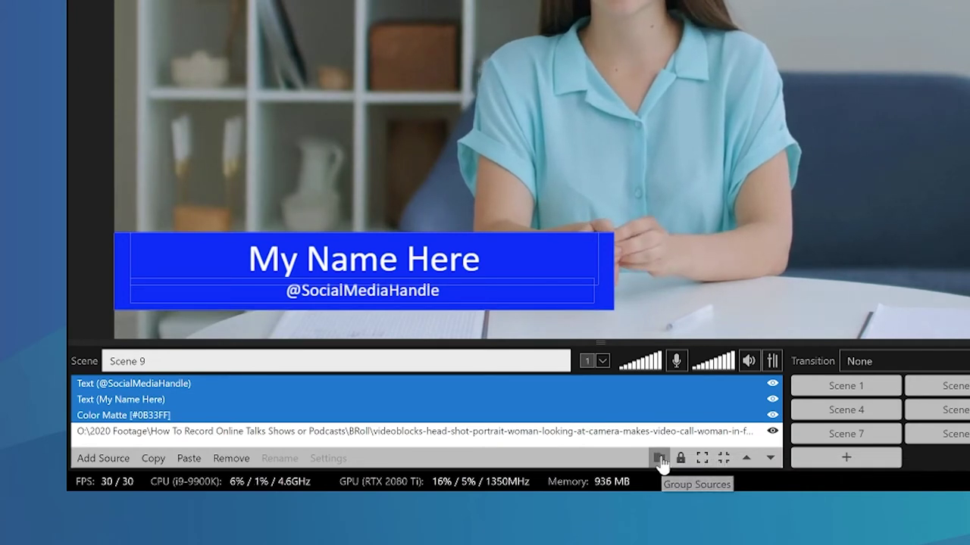
Group the three lower-third pieces and give the group an Ease In Out Back transition.
{"action": "left_click", "coordinate": [660, 459]}
{"action": "left_click", "coordinate": [81, 386]}
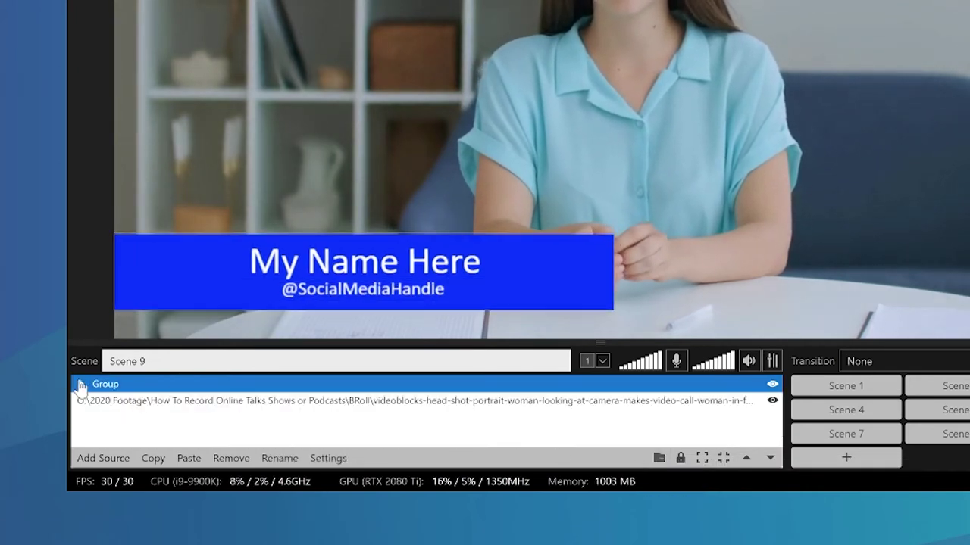
{"action": "double_click", "coordinate": [124, 387]}
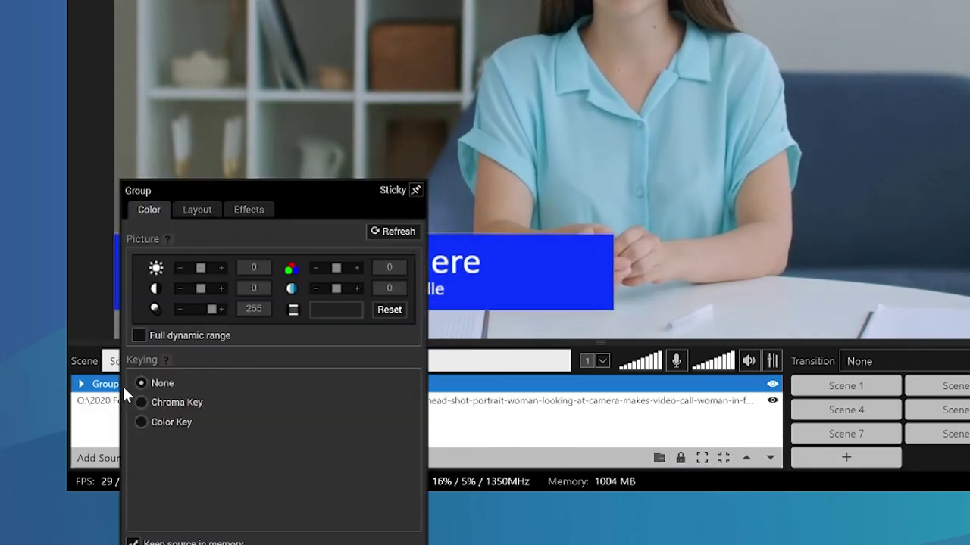
{"action": "left_click", "coordinate": [254, 214]}
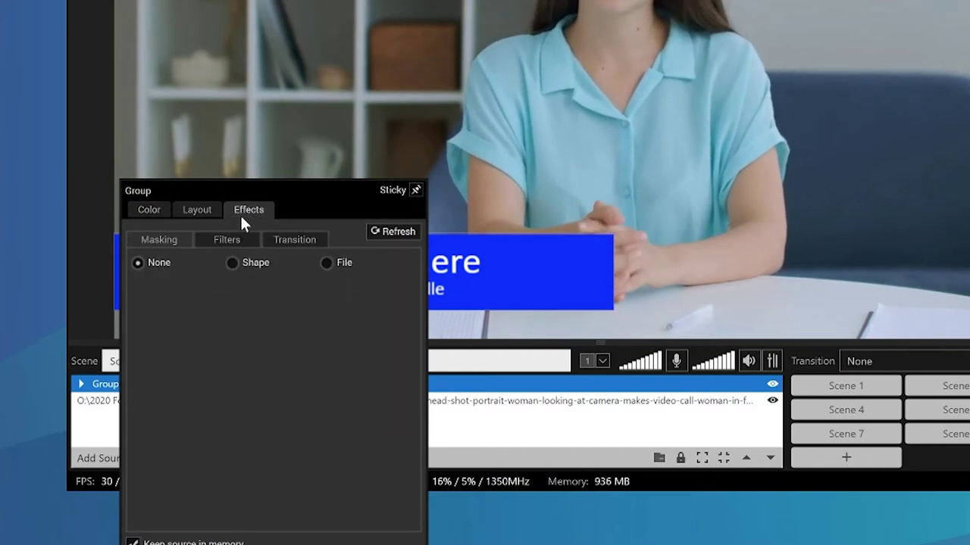
{"action": "left_click", "coordinate": [294, 240]}
{"action": "left_click", "coordinate": [292, 266]}
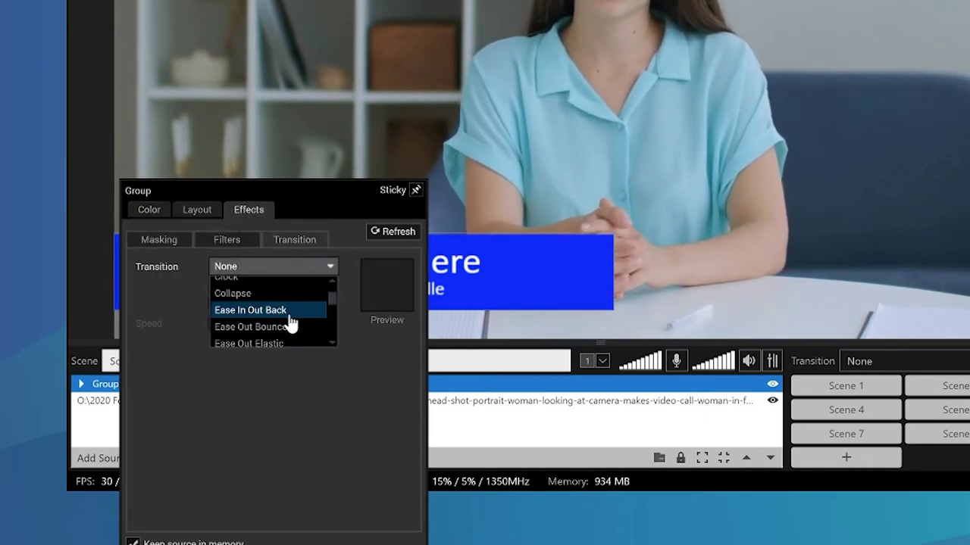
{"action": "left_click", "coordinate": [288, 311]}
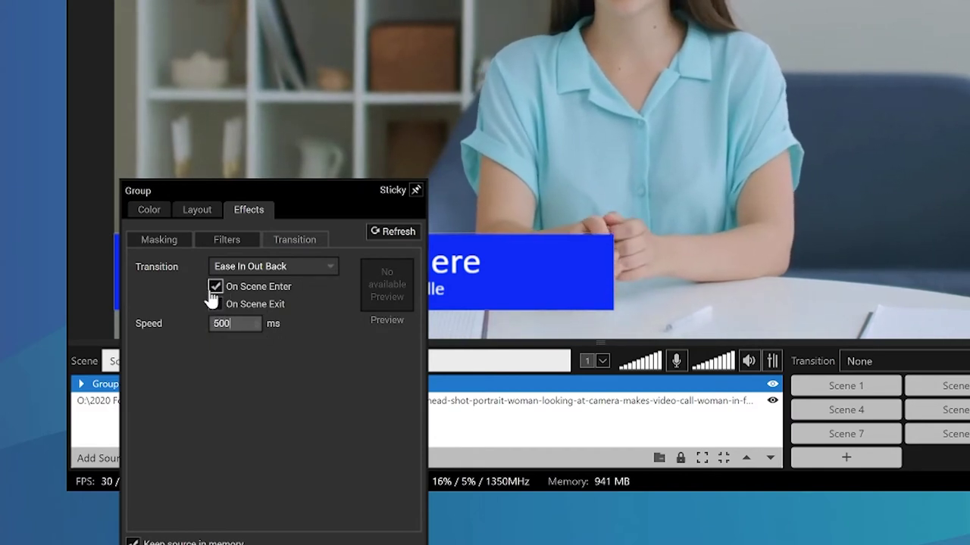
{"action": "left_click", "coordinate": [777, 390]}
Toggle the lower-third's visibility to preview its exit and entrance, leaving it hidden.
{"action": "left_click", "coordinate": [773, 385]}
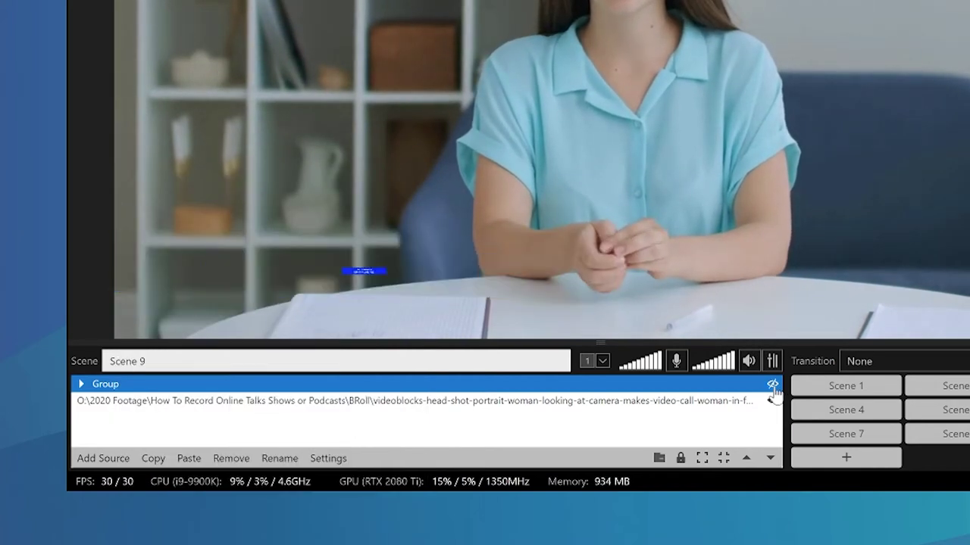
{"action": "left_click", "coordinate": [773, 384]}
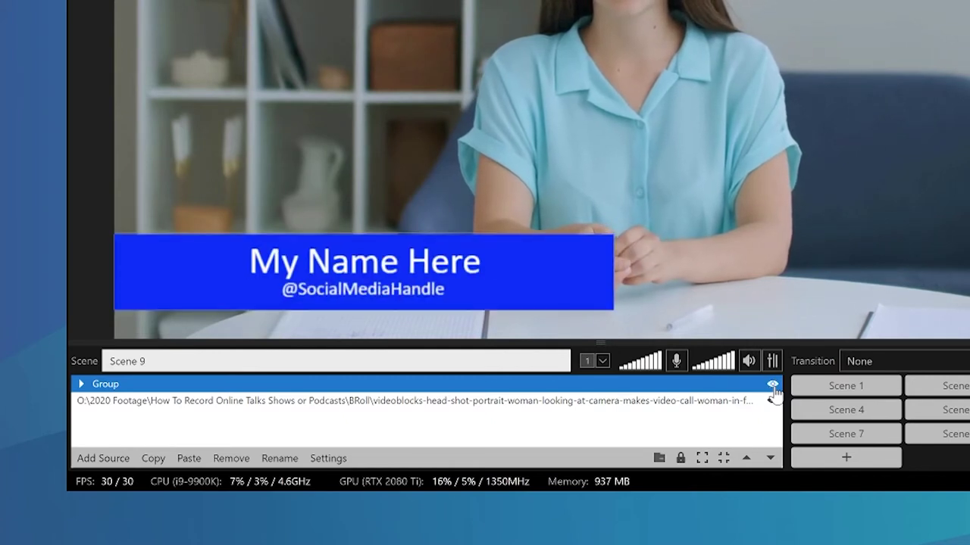
{"action": "left_click", "coordinate": [772, 385]}
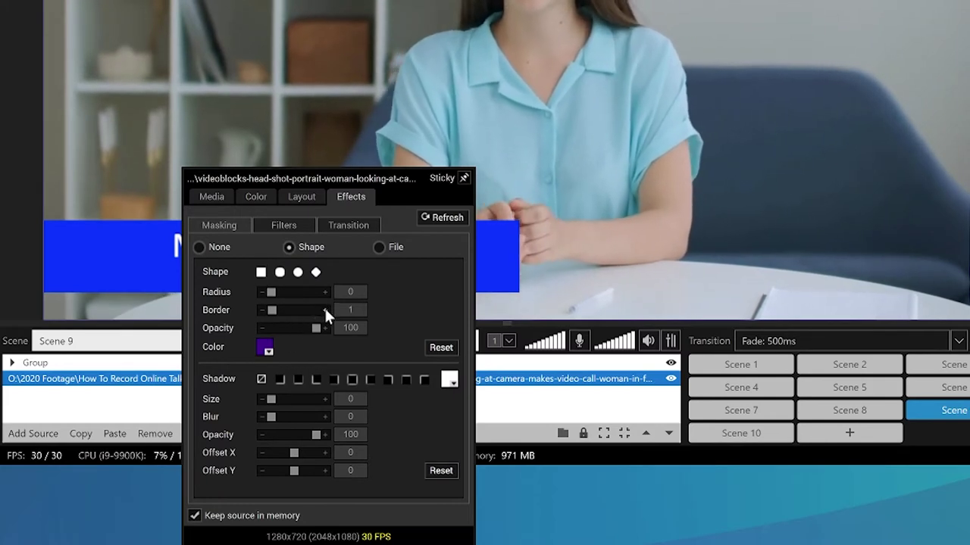
Thicken the video's border, then try the single-speaker and side-by-side layout presets.
{"action": "left_click", "coordinate": [325, 310]}
{"action": "left_click", "coordinate": [325, 310]}
{"action": "left_click", "coordinate": [325, 310]}
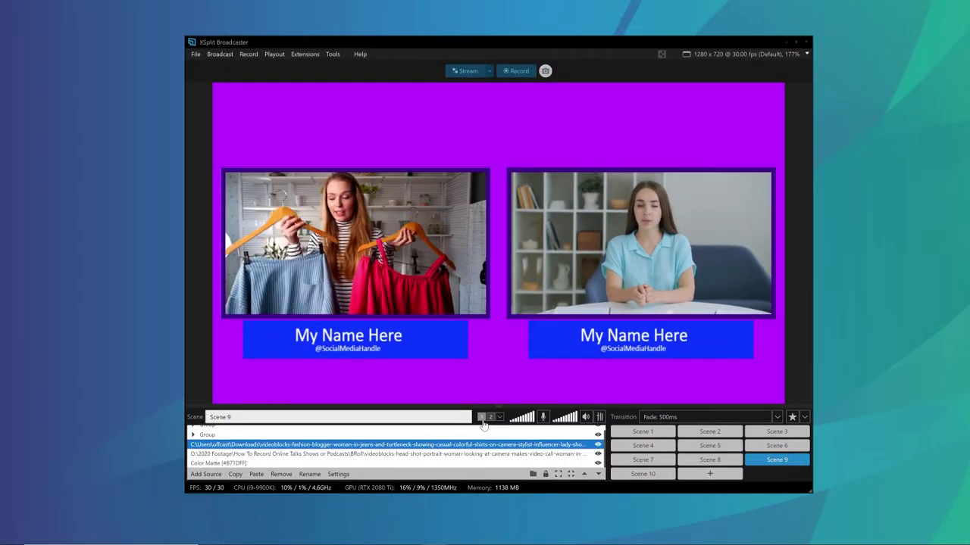
{"action": "left_click", "coordinate": [482, 418]}
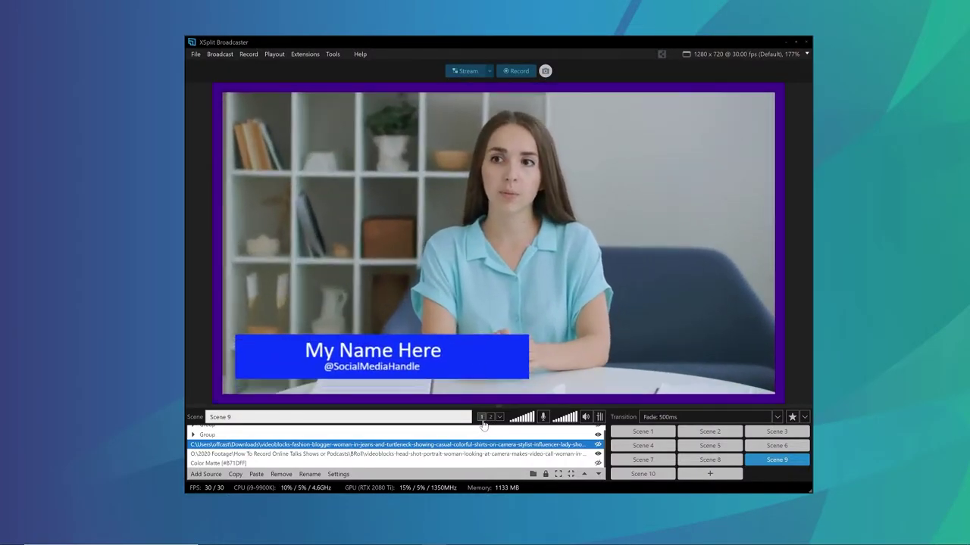
{"action": "left_click", "coordinate": [488, 418]}
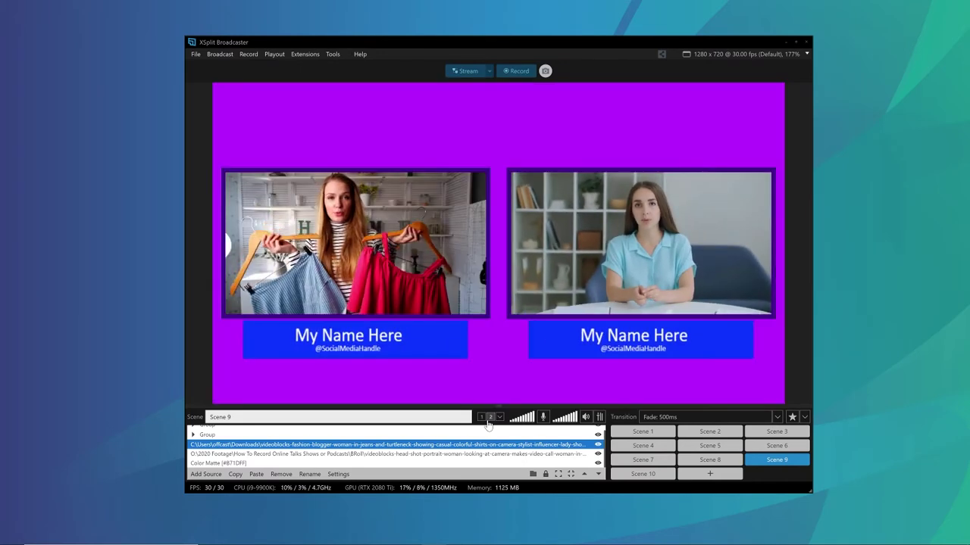
{"action": "left_click", "coordinate": [482, 417]}
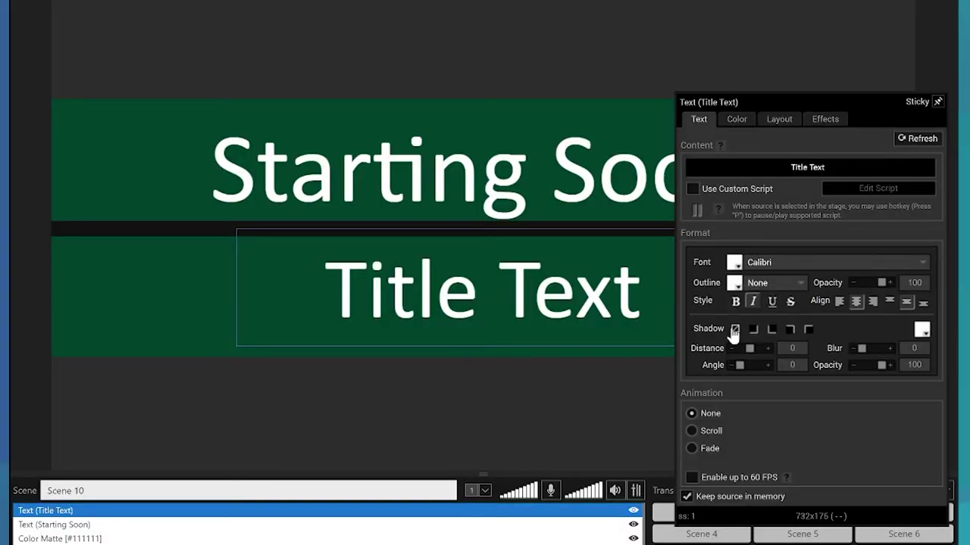
Make the title text a General Purpose Clock script counting down to 18:45.
{"action": "left_click", "coordinate": [692, 189]}
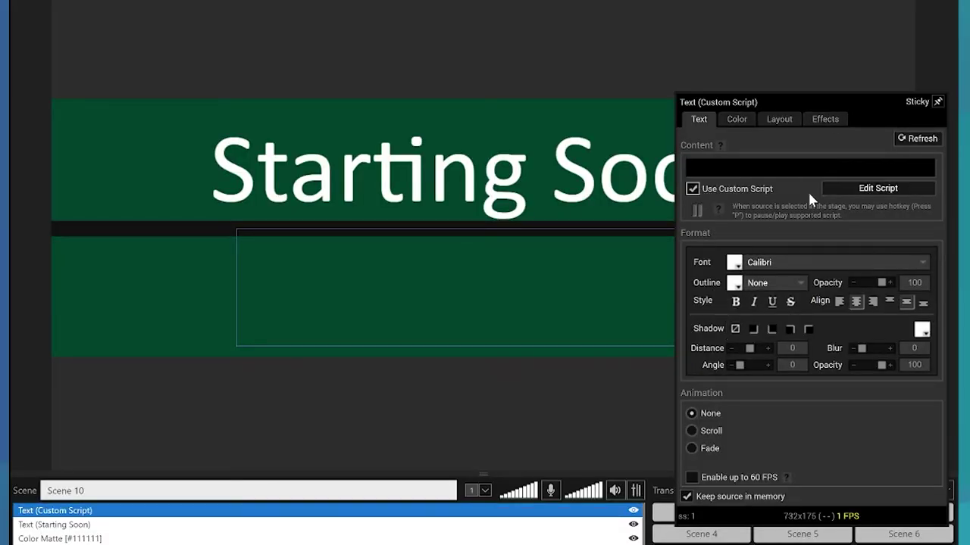
{"action": "left_click", "coordinate": [877, 189]}
{"action": "left_click", "coordinate": [464, 154]}
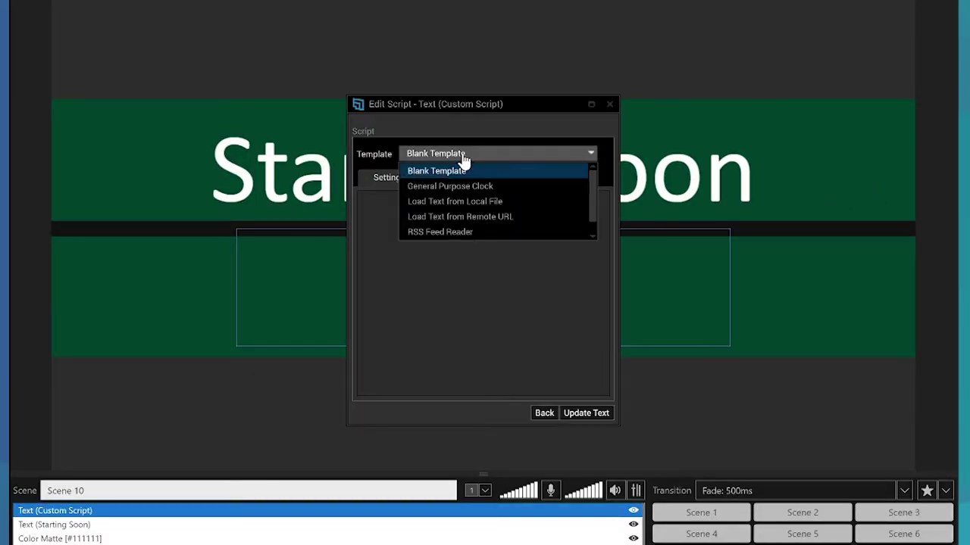
{"action": "left_click", "coordinate": [469, 187]}
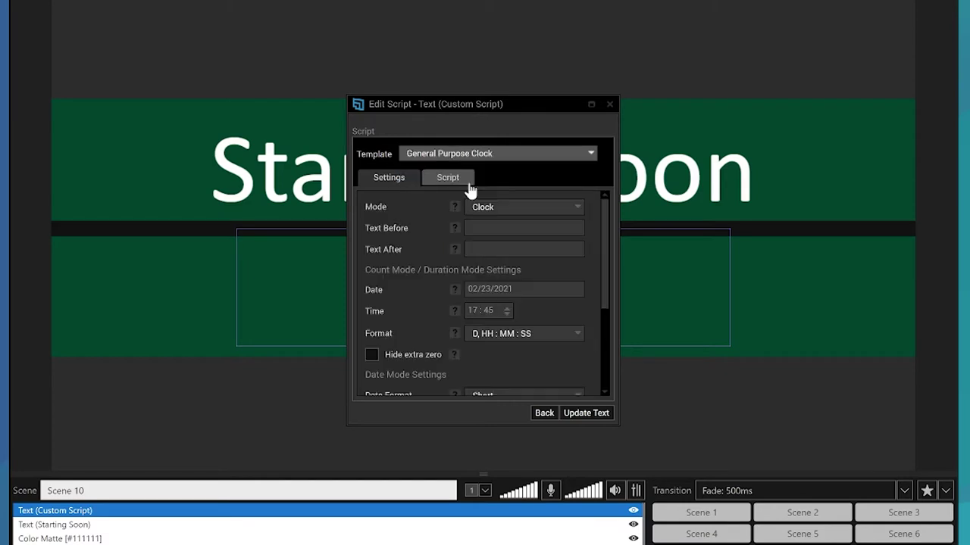
{"action": "scroll", "coordinate": [531, 289], "scroll_direction": "down", "scroll_amount": 3}
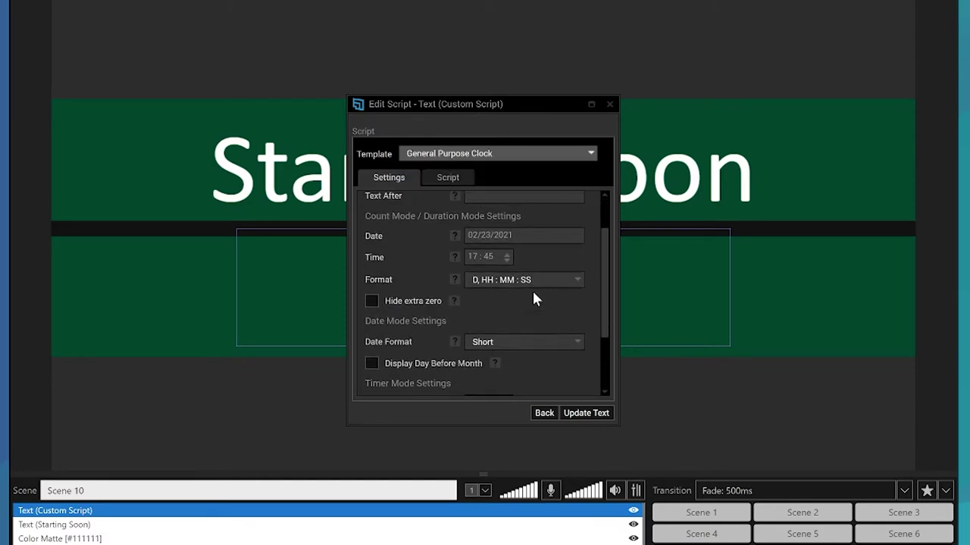
{"action": "scroll", "coordinate": [511, 236], "scroll_direction": "up", "scroll_amount": 1}
{"action": "scroll", "coordinate": [512, 237], "scroll_direction": "up", "scroll_amount": 1}
{"action": "left_click", "coordinate": [506, 213]}
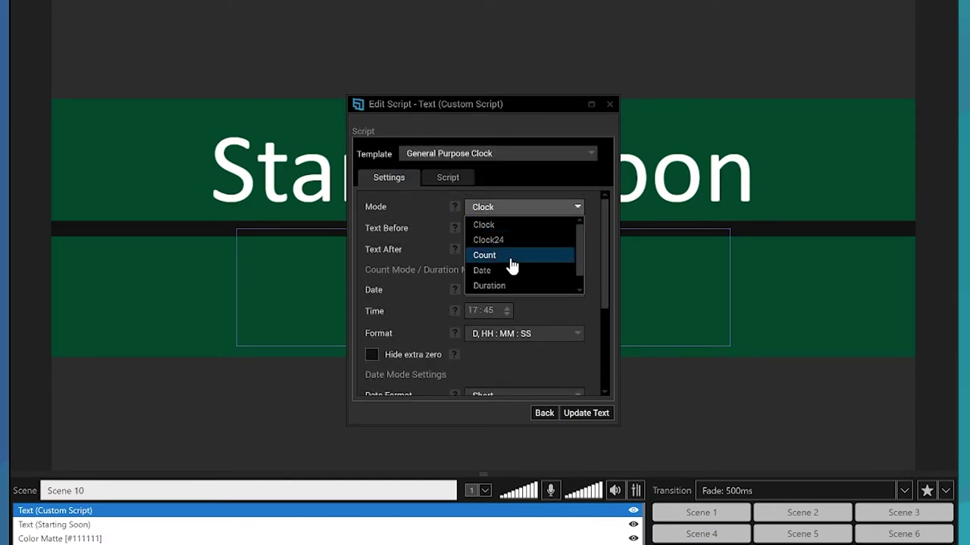
{"action": "left_click", "coordinate": [513, 256]}
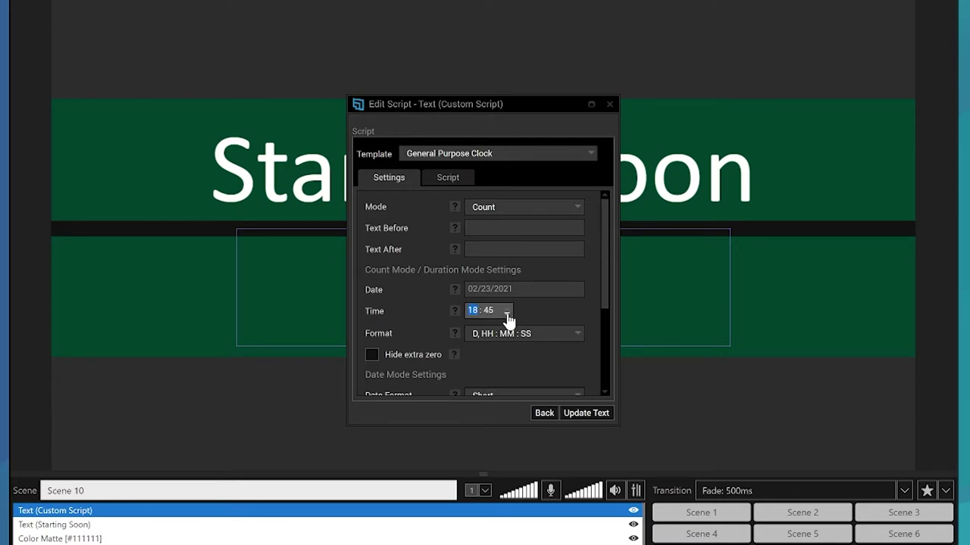
{"action": "left_click", "coordinate": [547, 334]}
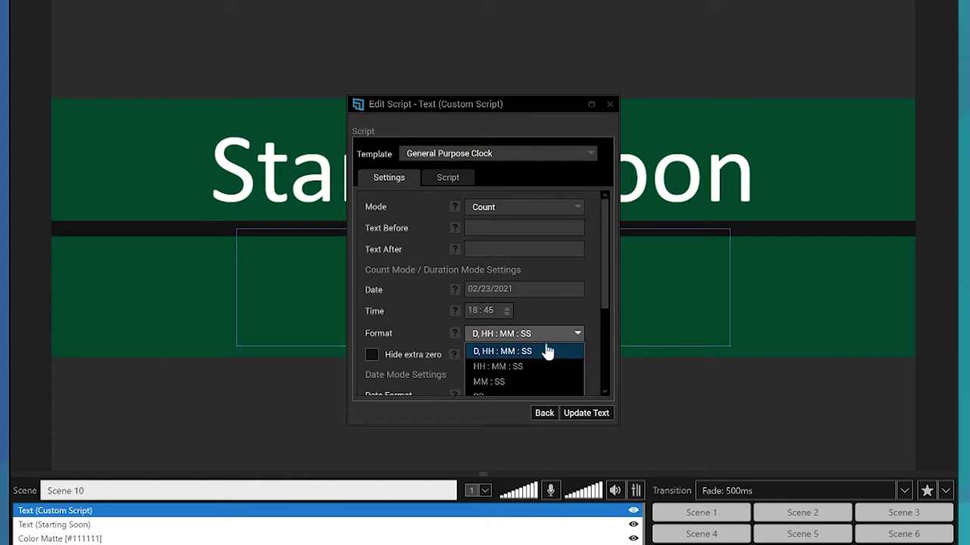
{"action": "left_click", "coordinate": [585, 413]}
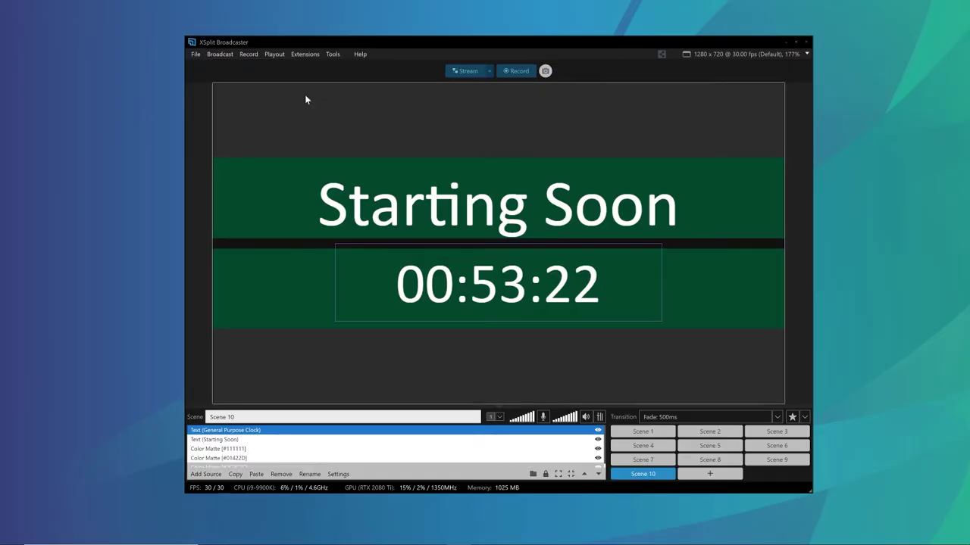
Finish the setup wizard and choose an audio bitrate for the local recording.
{"action": "left_click", "coordinate": [615, 359]}
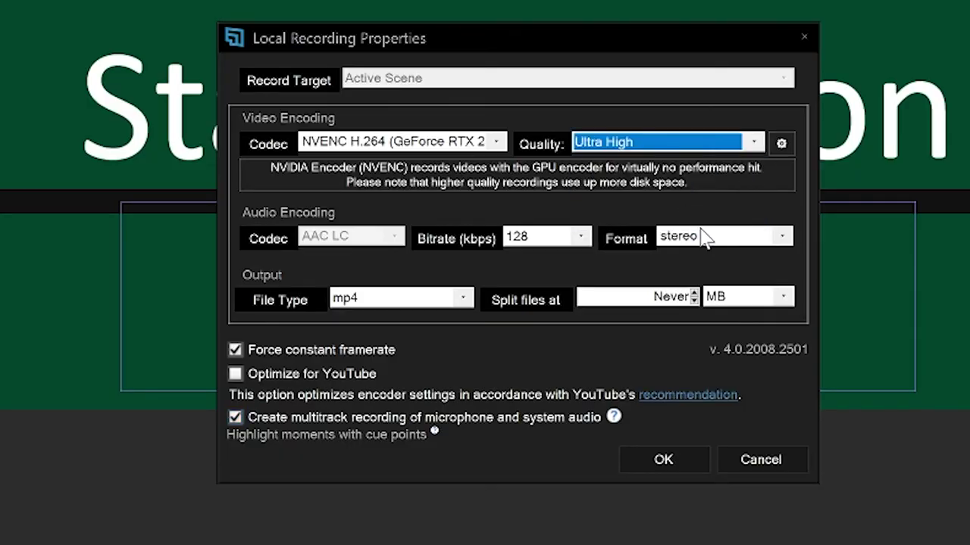
{"action": "left_click", "coordinate": [585, 241]}
{"action": "left_click", "coordinate": [520, 300]}
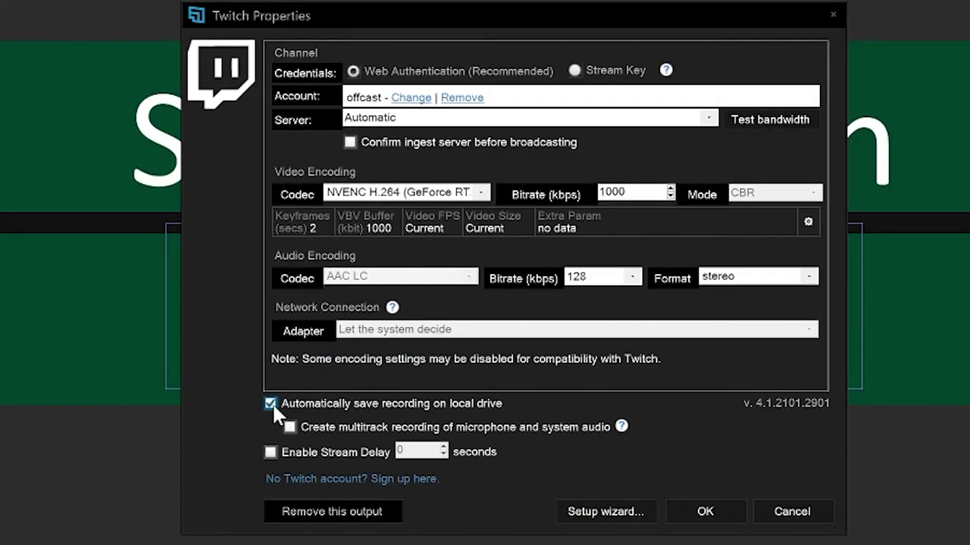
Confirm the Twitch output settings with local-drive recording enabled.
{"action": "left_click", "coordinate": [705, 512]}
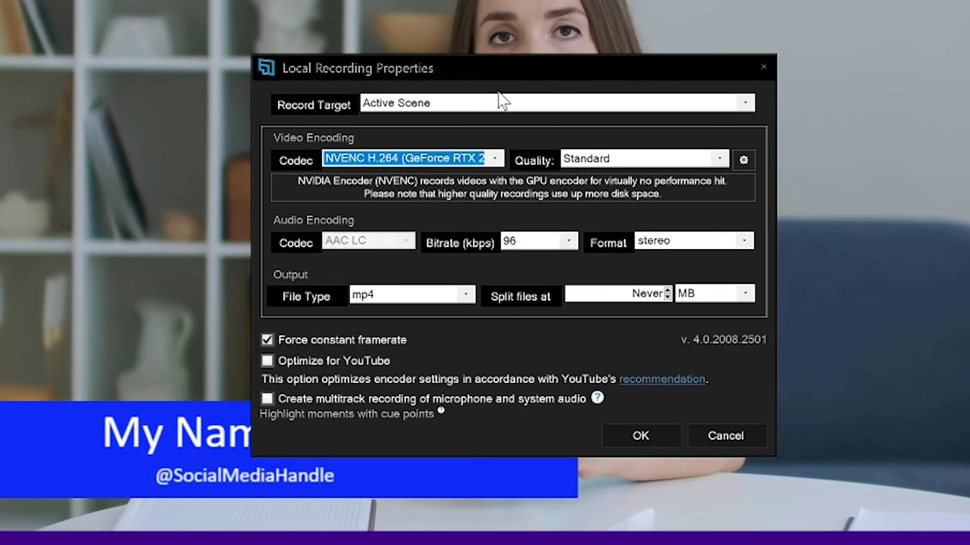
Target the local recording at the Guest 1 scene with multitrack audio and save it.
{"action": "left_click", "coordinate": [498, 94]}
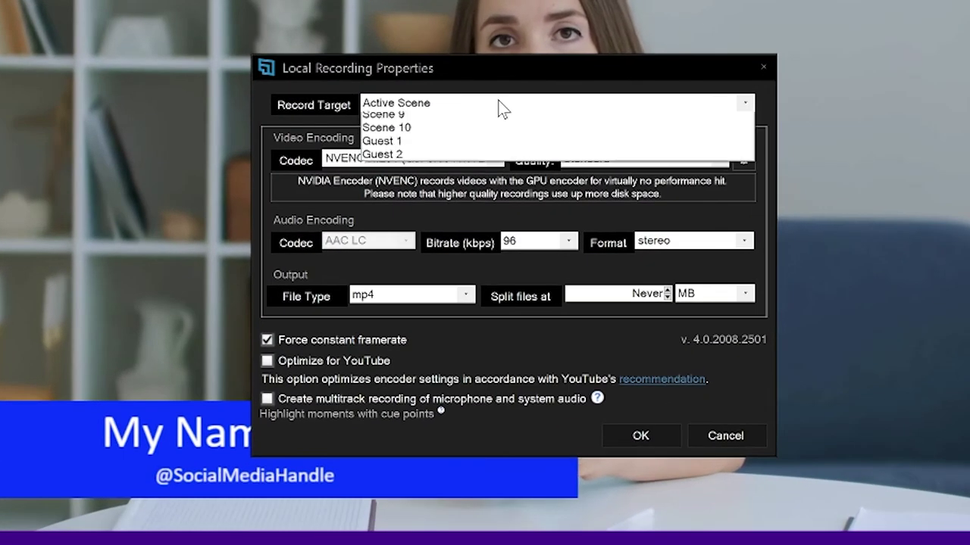
{"action": "left_click", "coordinate": [454, 266]}
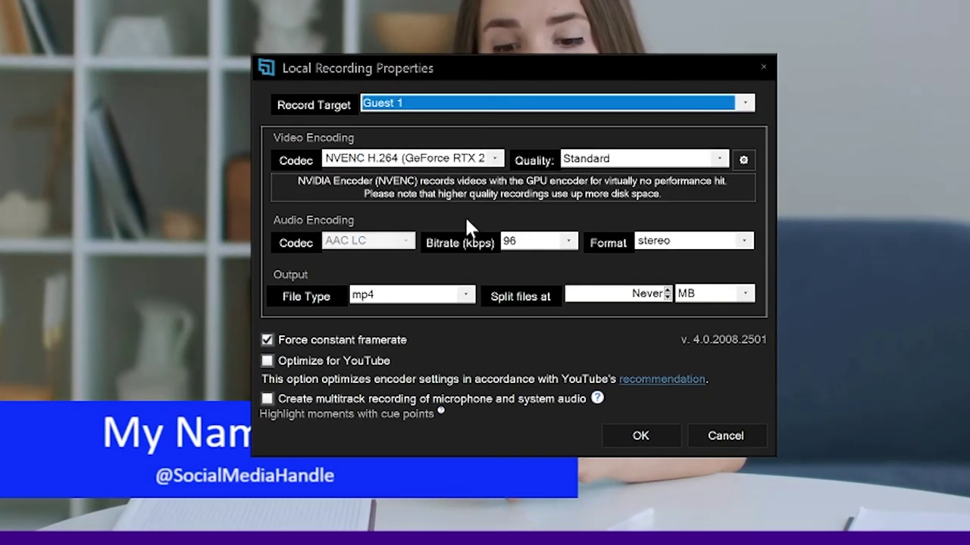
{"action": "left_click", "coordinate": [298, 395]}
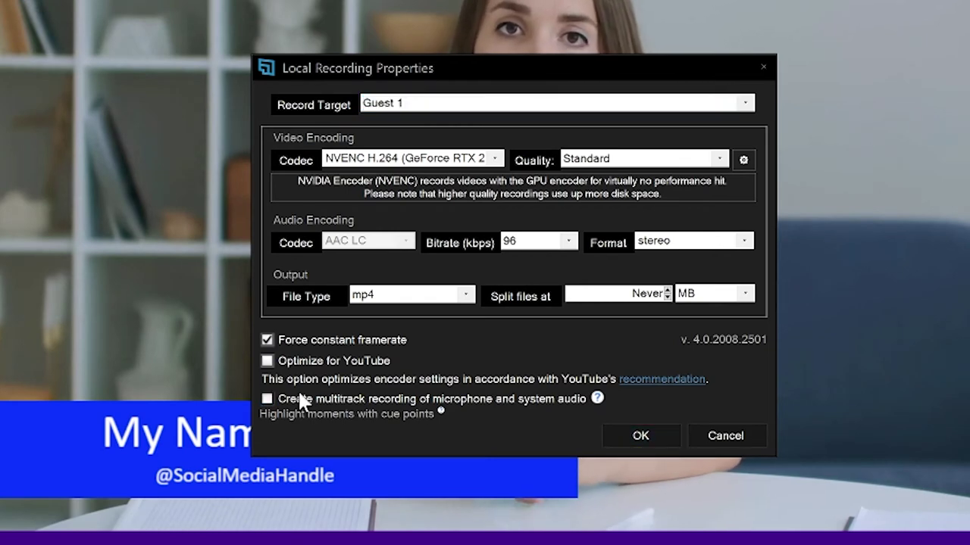
{"action": "left_click", "coordinate": [661, 437]}
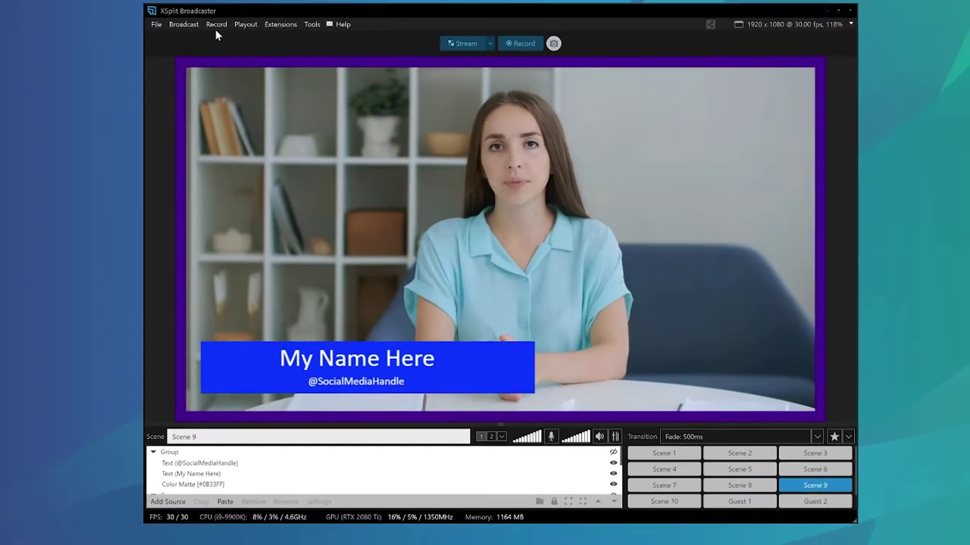
Set up a second recording output targeting the Guest 2 scene.
{"action": "left_click", "coordinate": [249, 55]}
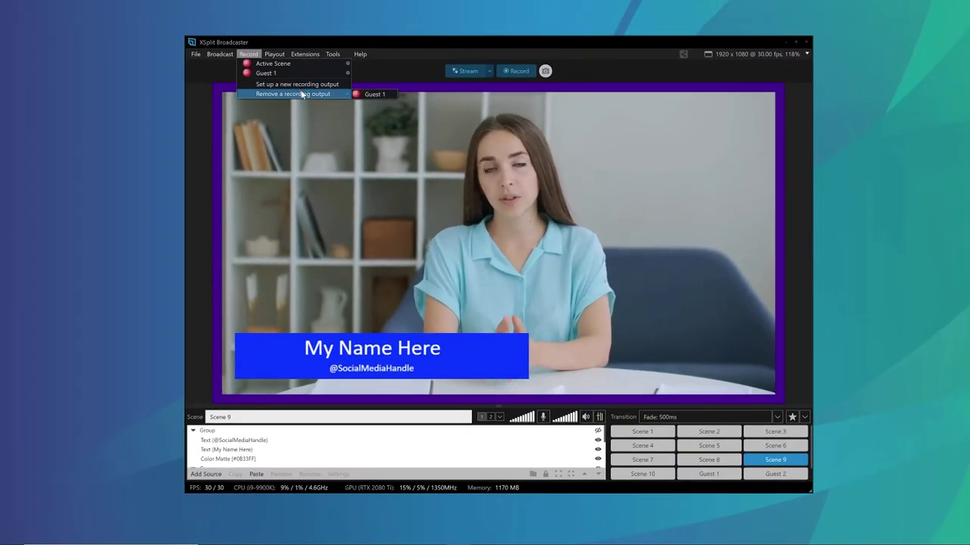
{"action": "left_click", "coordinate": [336, 86]}
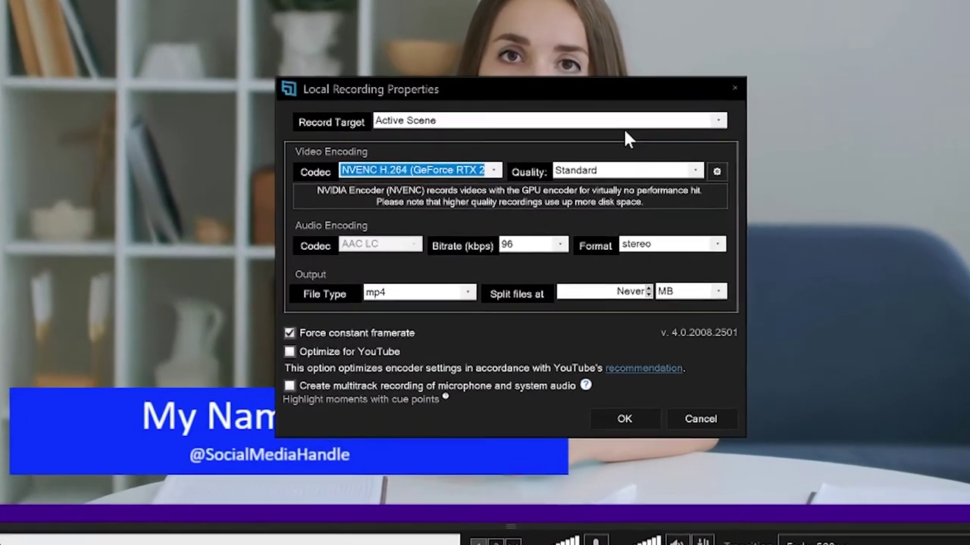
{"action": "left_click", "coordinate": [563, 169]}
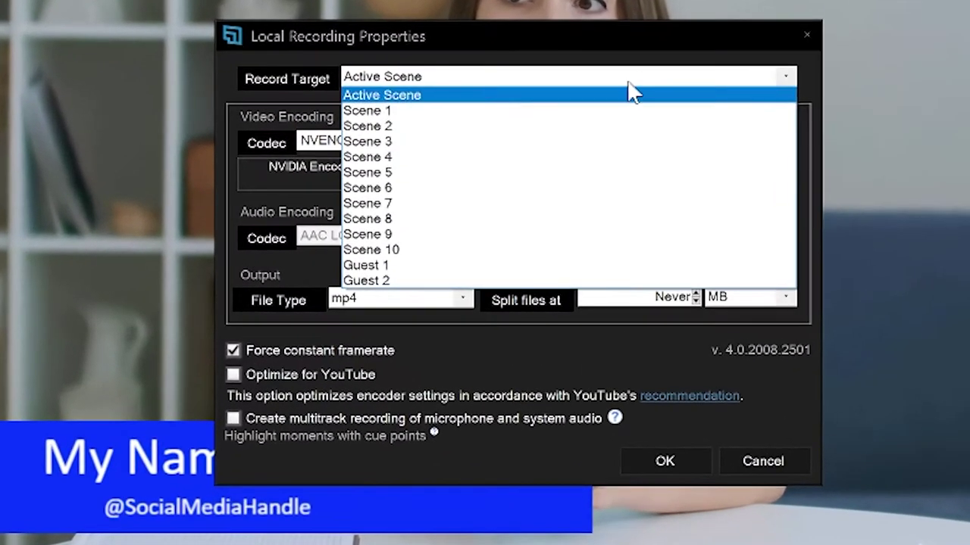
{"action": "left_click", "coordinate": [500, 281]}
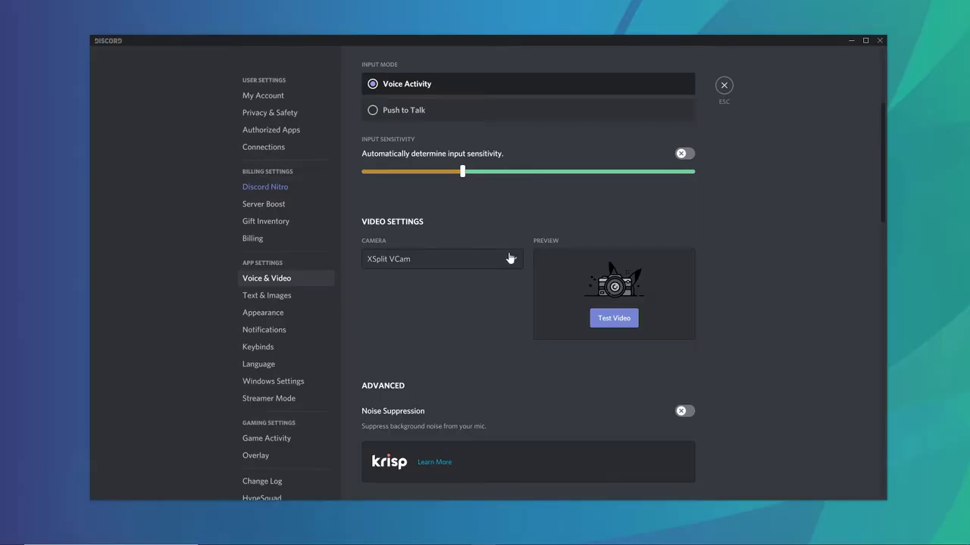
Set Discord's camera to XSplitBroadcaster and run Test Video to preview the two-guest feed.
{"action": "left_click", "coordinate": [510, 262]}
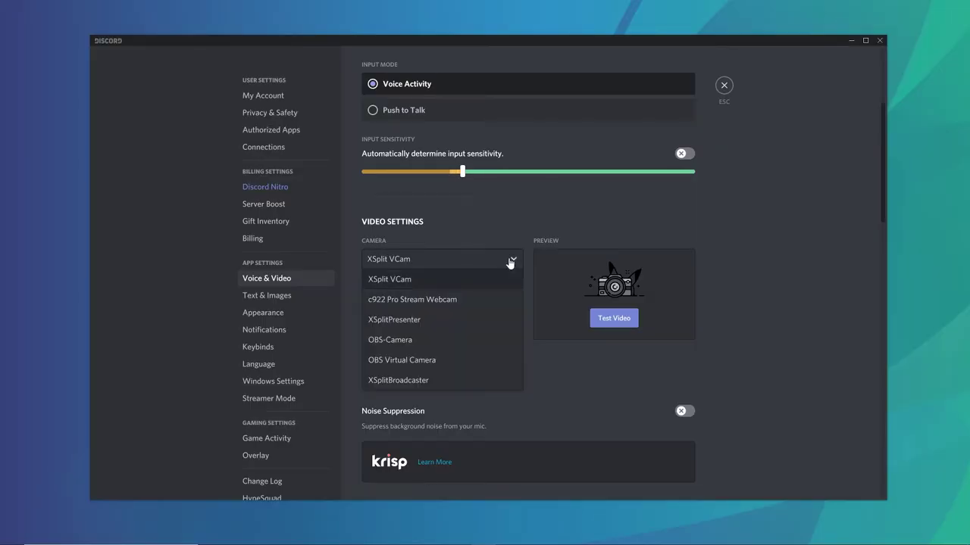
{"action": "left_click", "coordinate": [490, 379]}
{"action": "left_click", "coordinate": [610, 324]}
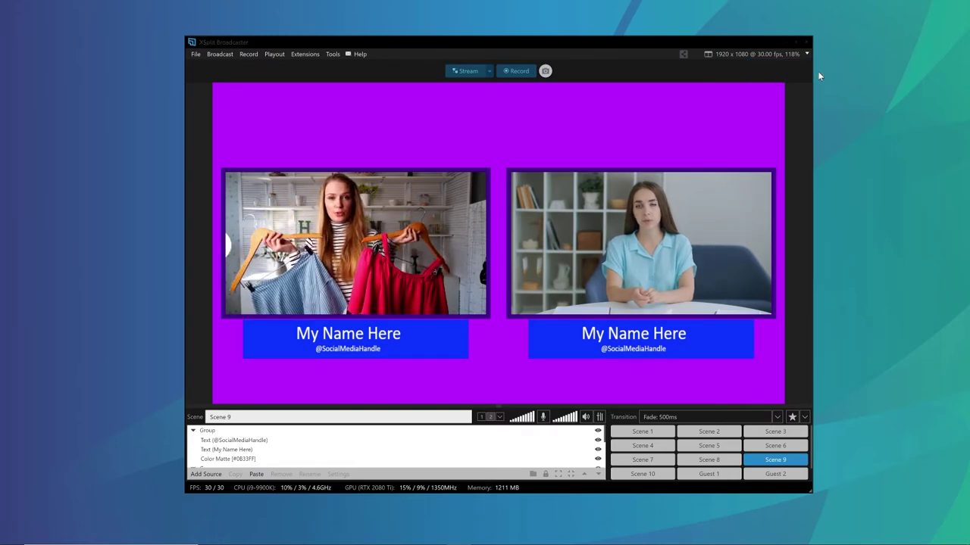
Turn on Preview/Live split mode and push Scene 9 live.
{"action": "left_click", "coordinate": [800, 53]}
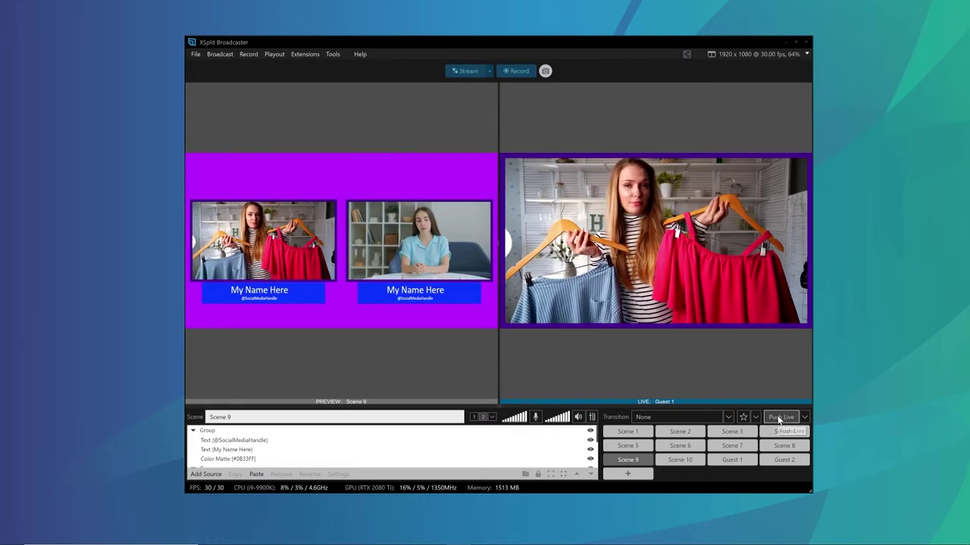
{"action": "left_click", "coordinate": [778, 417]}
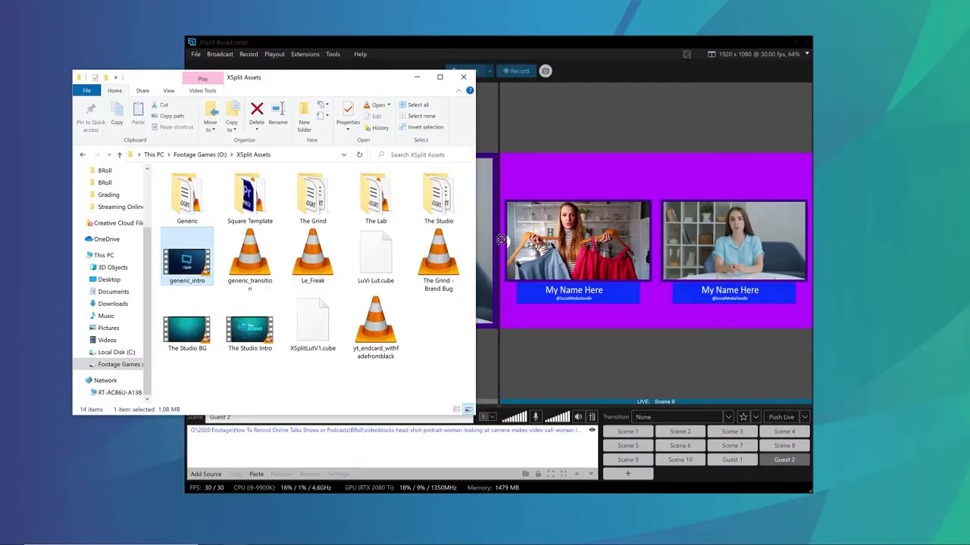
Put generic_intro.mp4 as a corner overlay on Guest 2 and push it live, then push Scene 9 live.
{"action": "left_click_drag", "start_coordinate": [491, 244], "coordinate": [486, 238]}
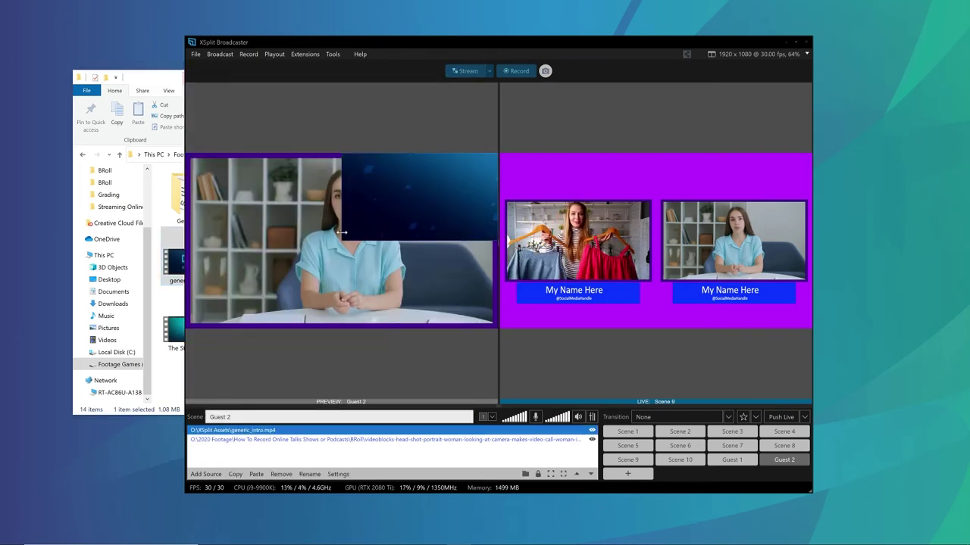
{"action": "left_click_drag", "start_coordinate": [343, 240], "coordinate": [403, 209]}
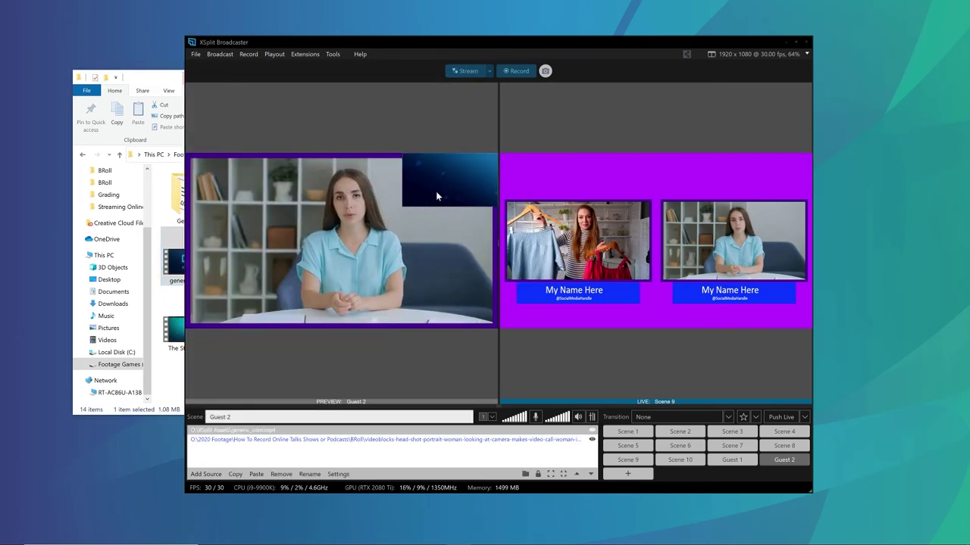
{"action": "left_click", "coordinate": [236, 199]}
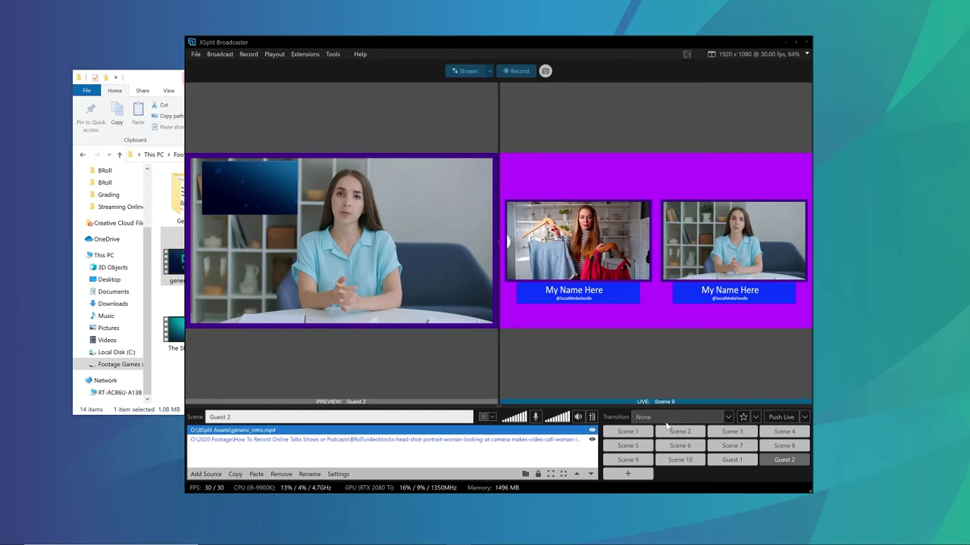
{"action": "left_click", "coordinate": [776, 417]}
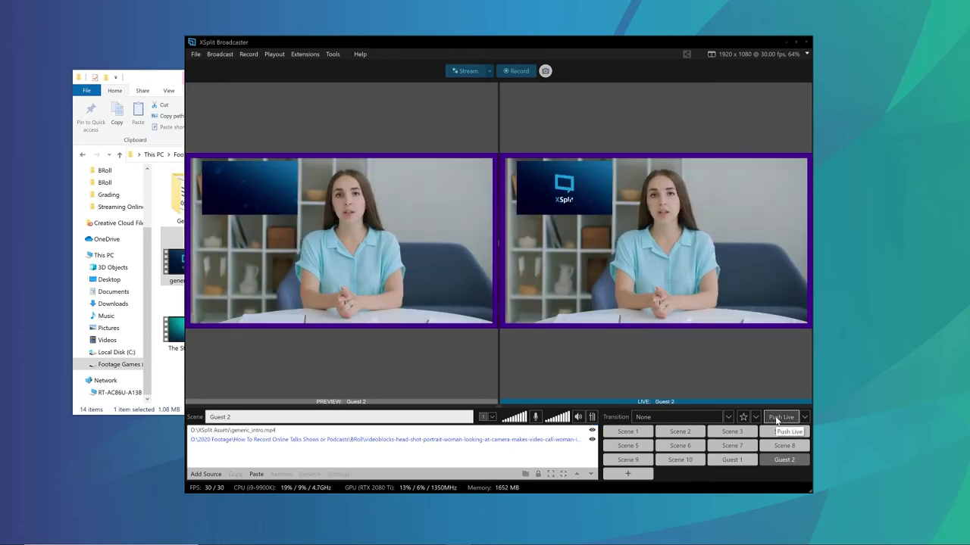
{"action": "left_click", "coordinate": [629, 460]}
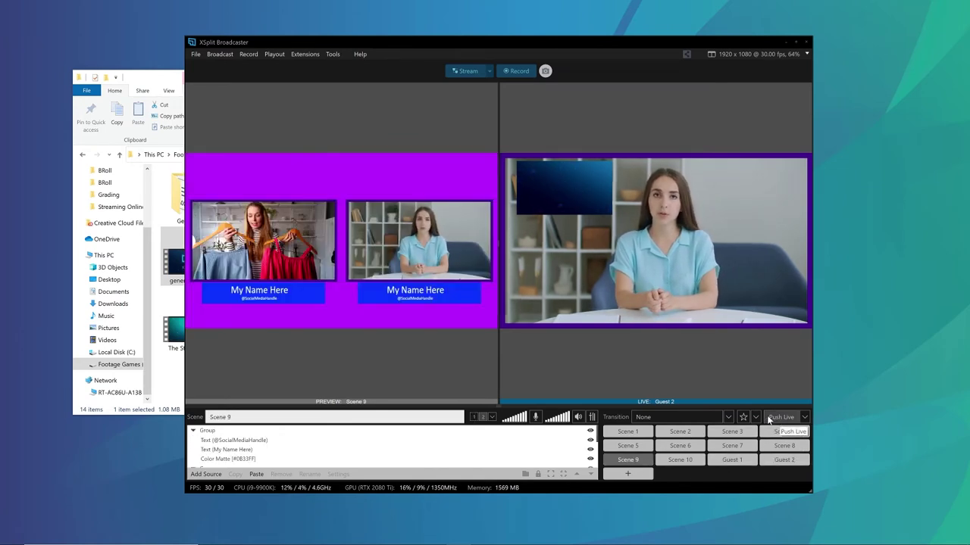
{"action": "left_click", "coordinate": [780, 417]}
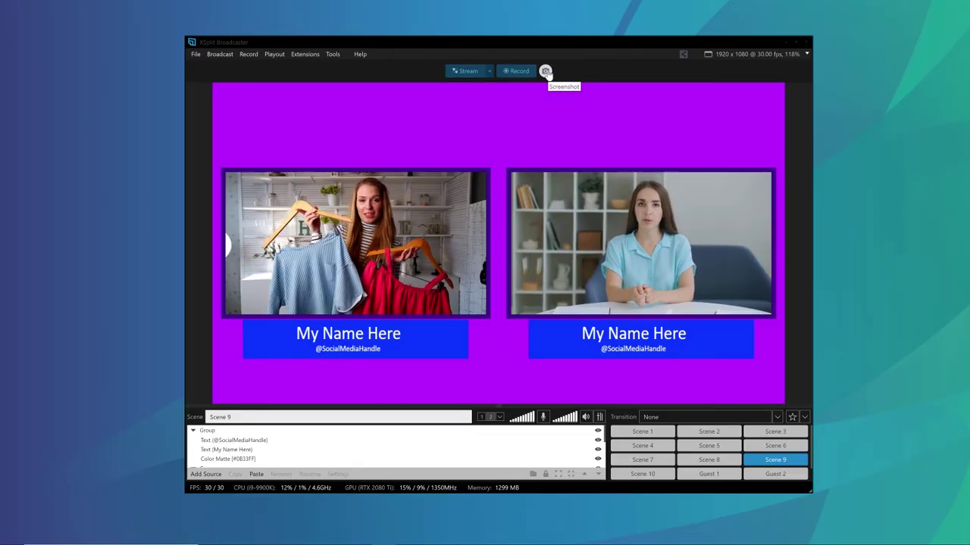
Take a screenshot of Scene 9's two-guest layout.
{"action": "left_click", "coordinate": [546, 71]}
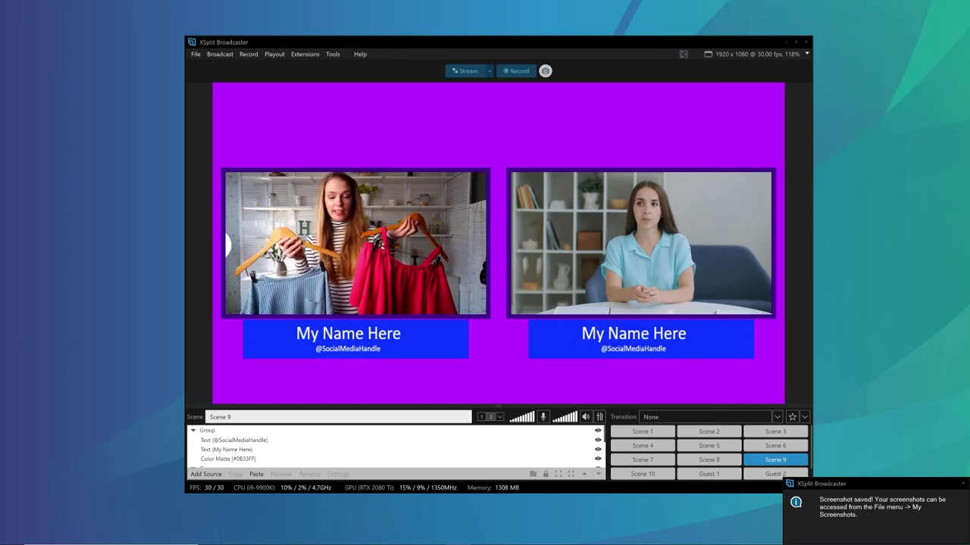